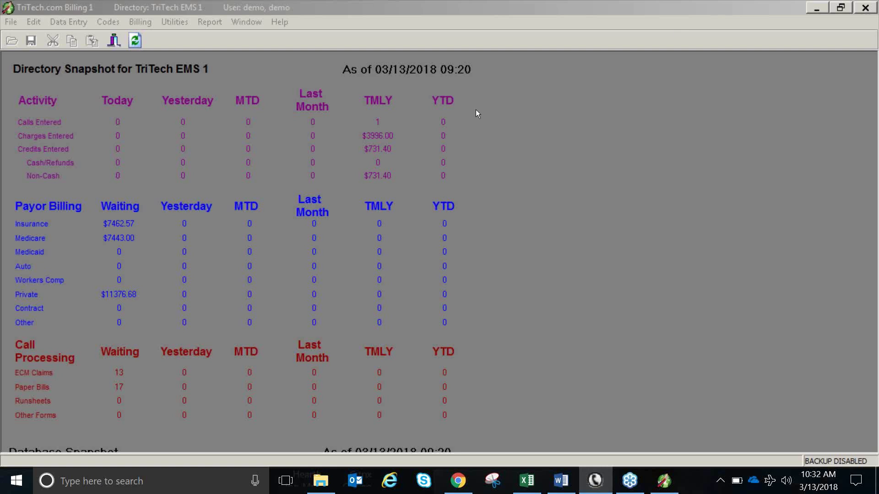
# - Consult the Billing-Station documentation for the required Credit/Payment Codes fields and the Credit Description field, and close the help
pyautogui.click(412, 180)
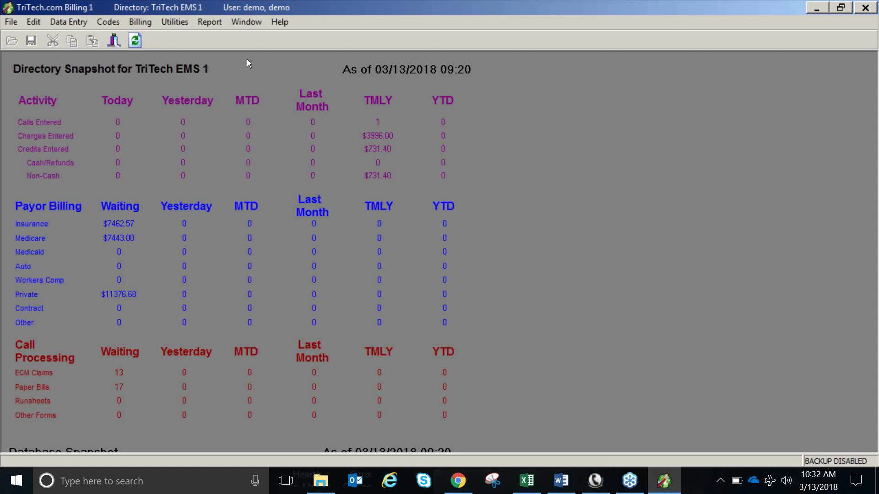
pyautogui.click(279, 25)
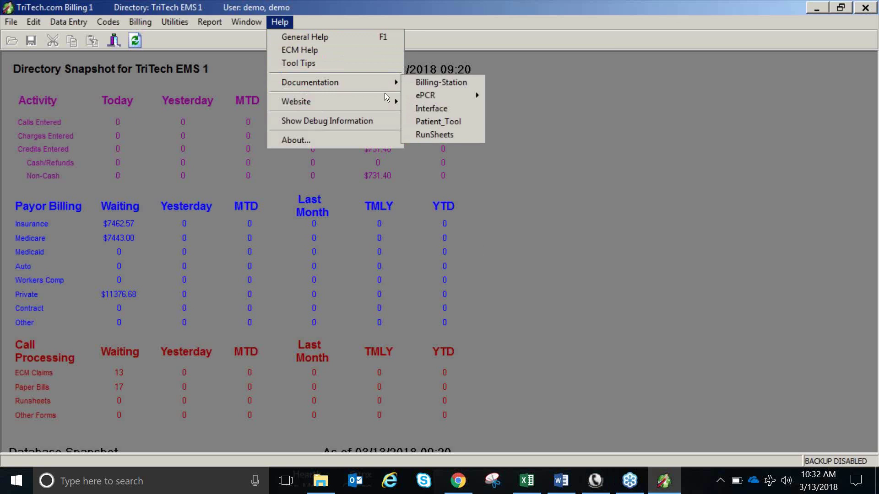
pyautogui.click(410, 83)
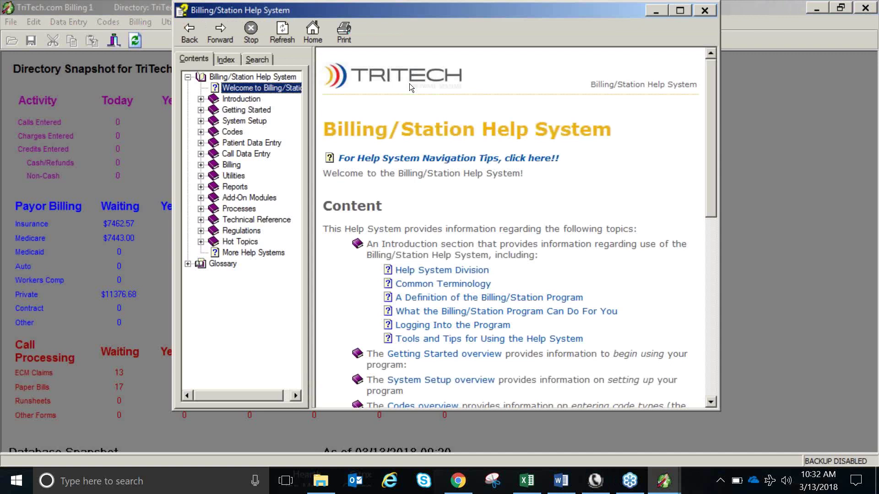
pyautogui.click(200, 134)
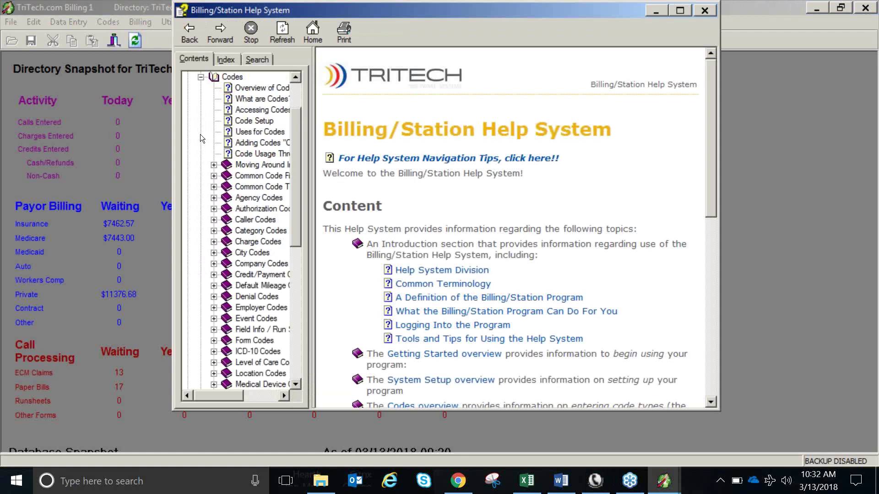
pyautogui.click(214, 275)
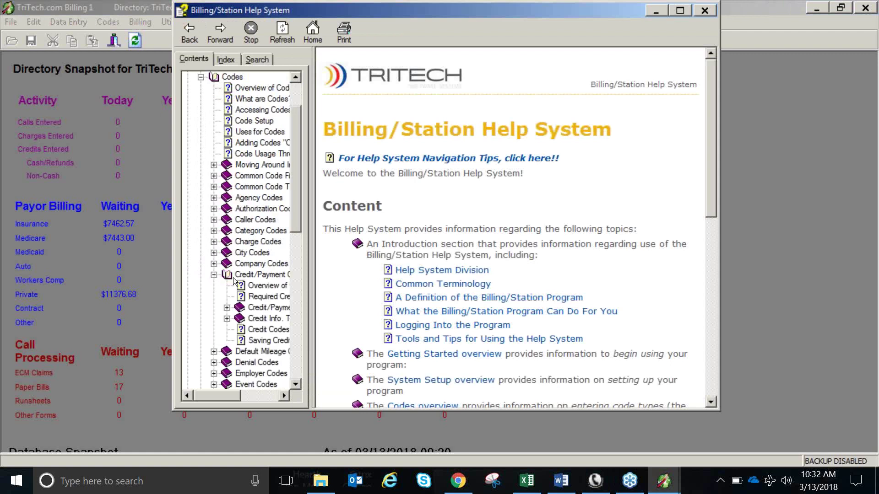
pyautogui.click(251, 290)
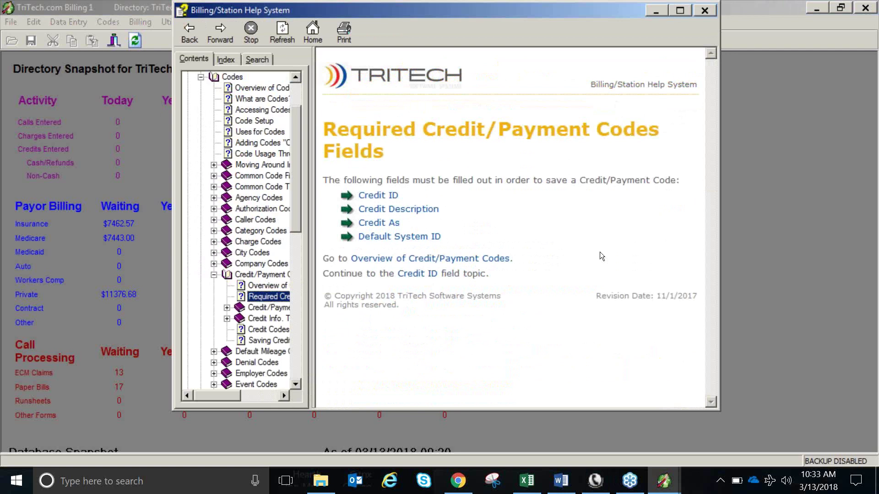
pyautogui.click(409, 210)
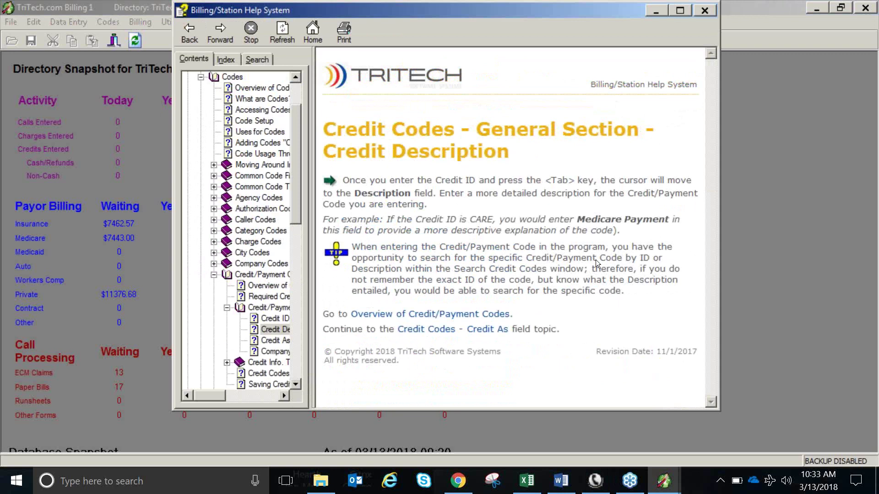
pyautogui.click(704, 10)
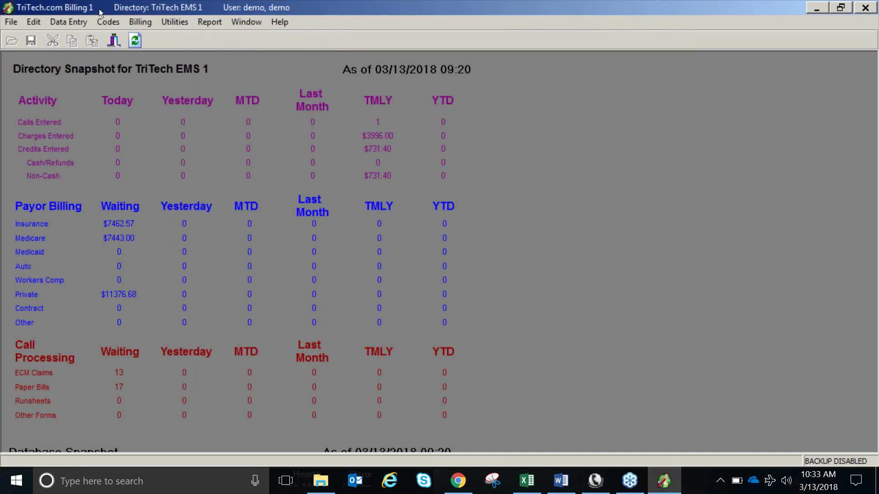
# - Open the Credit / Payment codes form and bring up its credit code search in a taller window
pyautogui.click(103, 23)
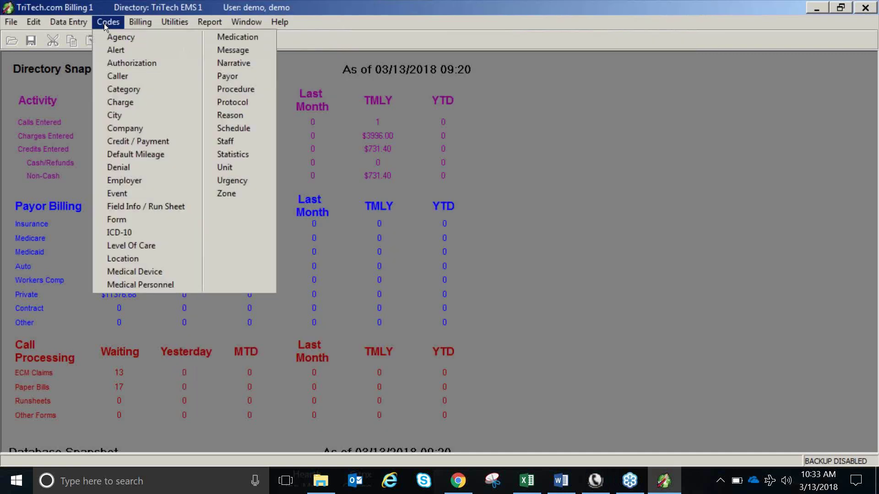
pyautogui.click(115, 145)
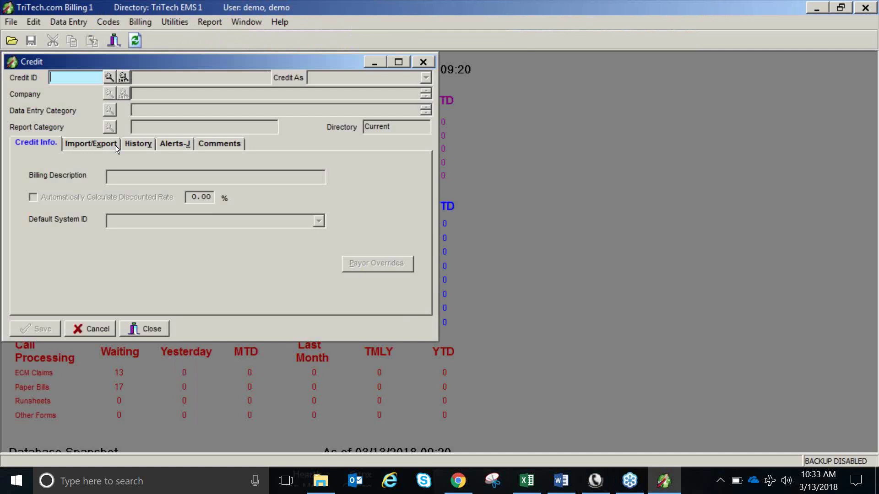
pyautogui.click(109, 77)
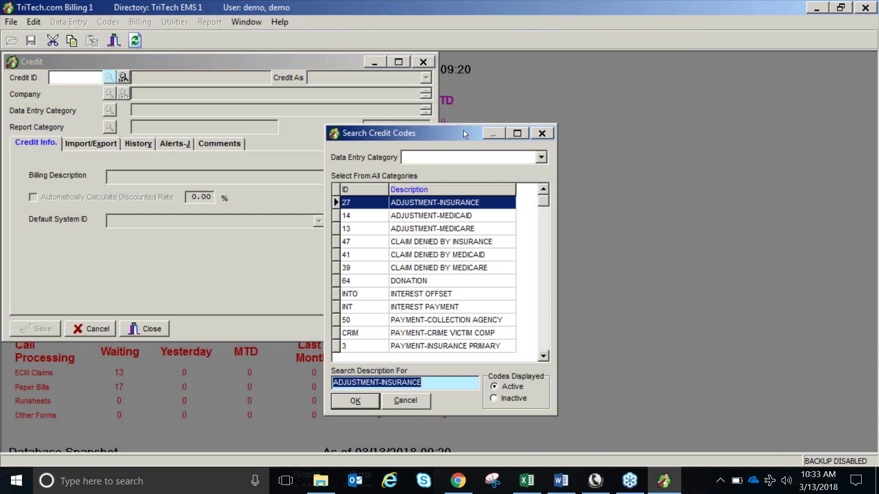
pyautogui.moveTo(462, 125); pyautogui.dragTo(463, 51)
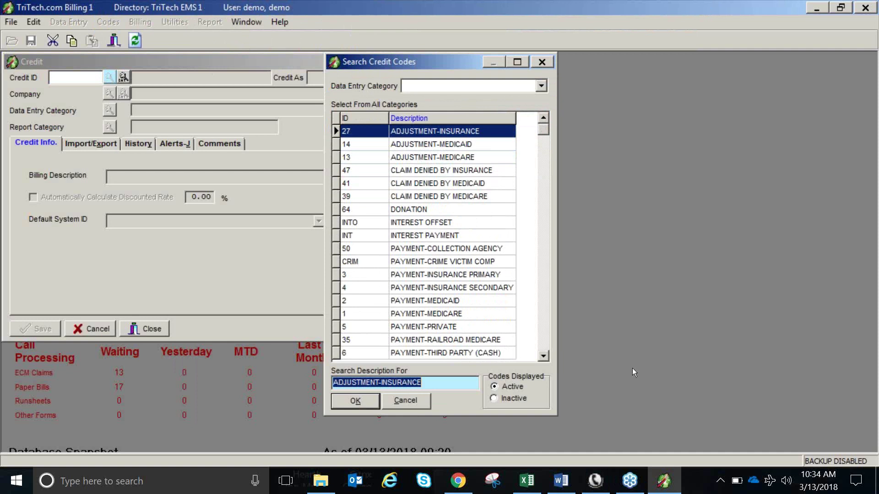
# - Browse the active credit codes down to the write-off entries at the end of the list, and dismiss the search
pyautogui.click(544, 357)
pyautogui.click(544, 357)
pyautogui.click(544, 357)
pyautogui.click(543, 357)
pyautogui.click(544, 357)
pyautogui.click(544, 357)
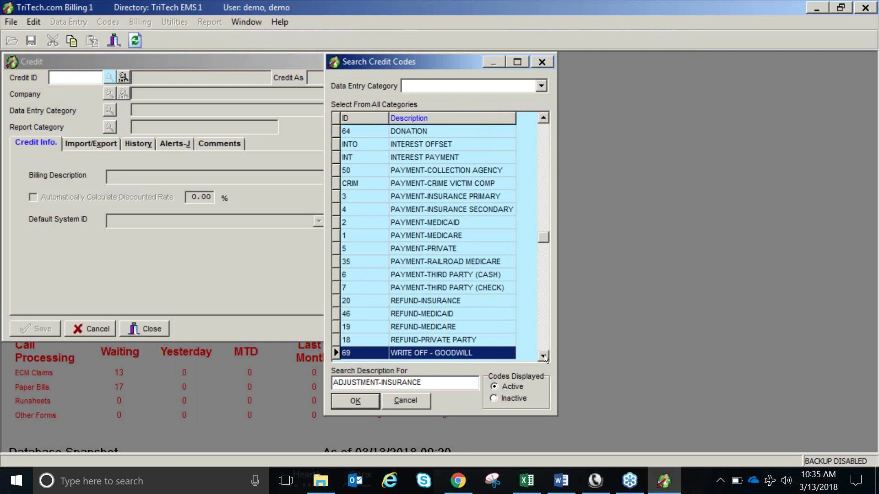
pyautogui.press('Down')
pyautogui.press('Down')
pyautogui.press('Down')
pyautogui.press('Down')
pyautogui.press('Down')
pyautogui.press('Down')
pyautogui.press('Down')
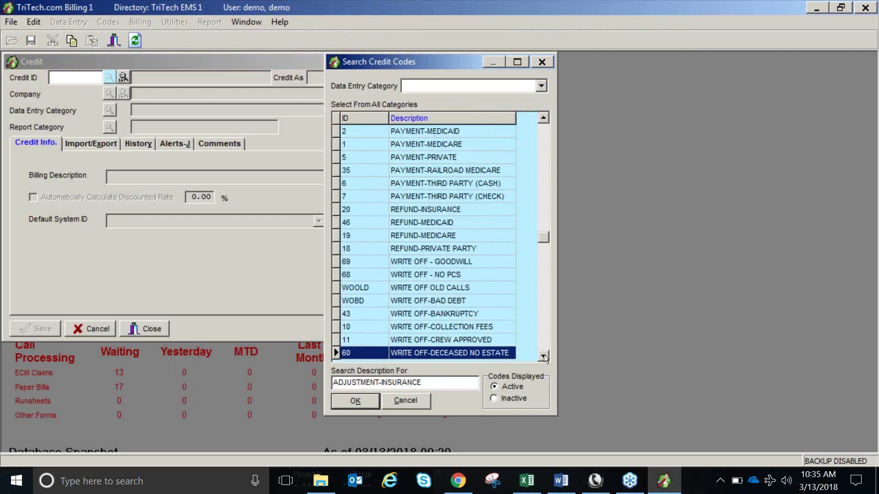
pyautogui.press('Down')
pyautogui.press('Down')
pyautogui.press('Down')
pyautogui.press('Down')
pyautogui.press('Down')
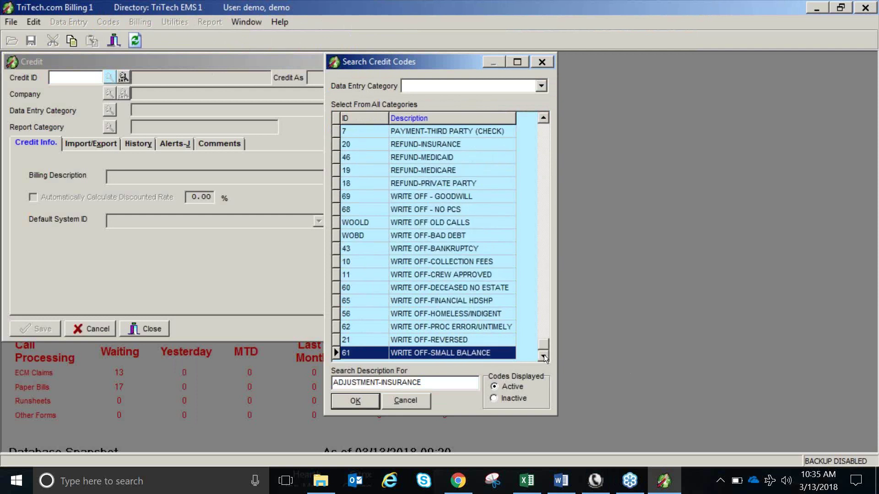
pyautogui.click(416, 408)
# - Look up the ADJUSTMENT-MEDICARE credit code, review its available Credit As types, and clear the record without changes
pyautogui.click(109, 77)
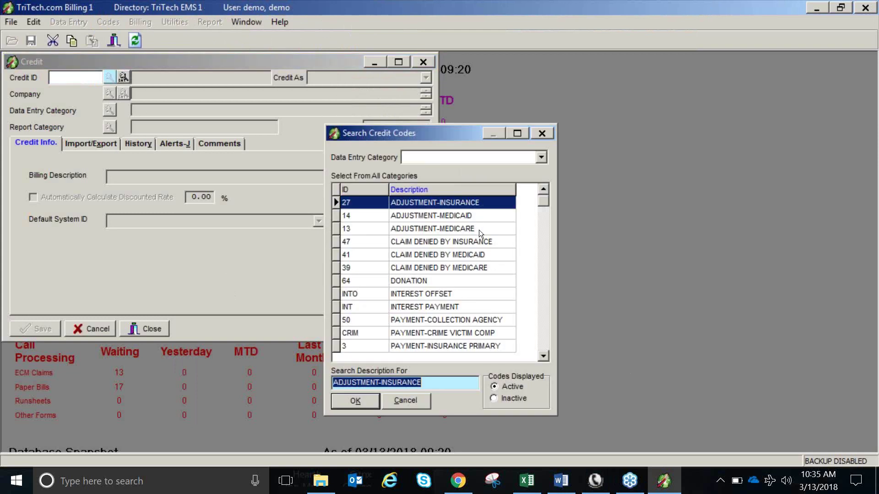
pyautogui.doubleClick(479, 229)
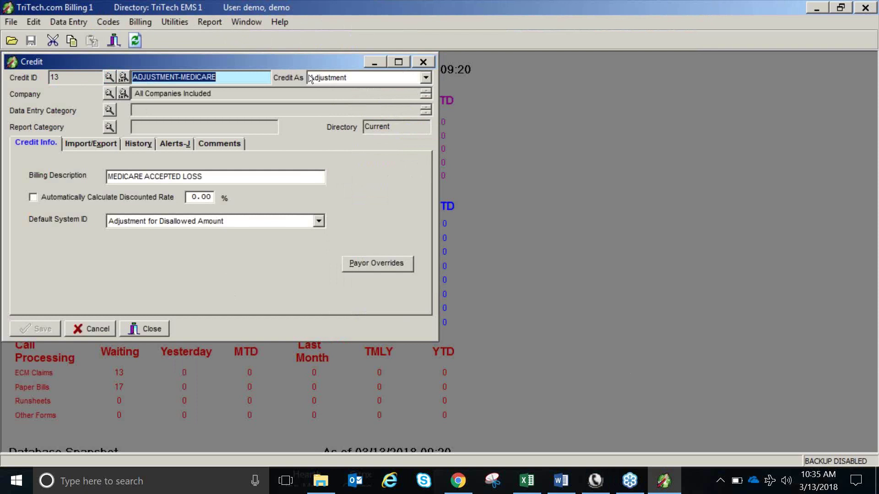
pyautogui.click(427, 79)
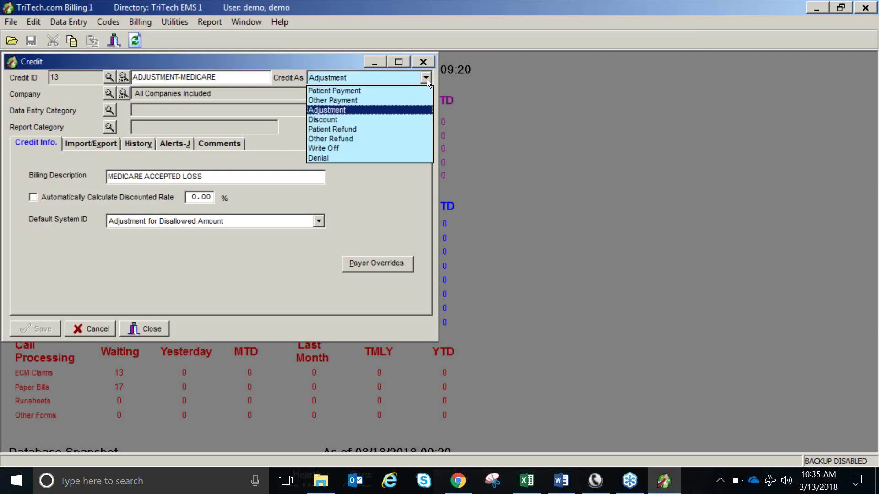
pyautogui.click(427, 79)
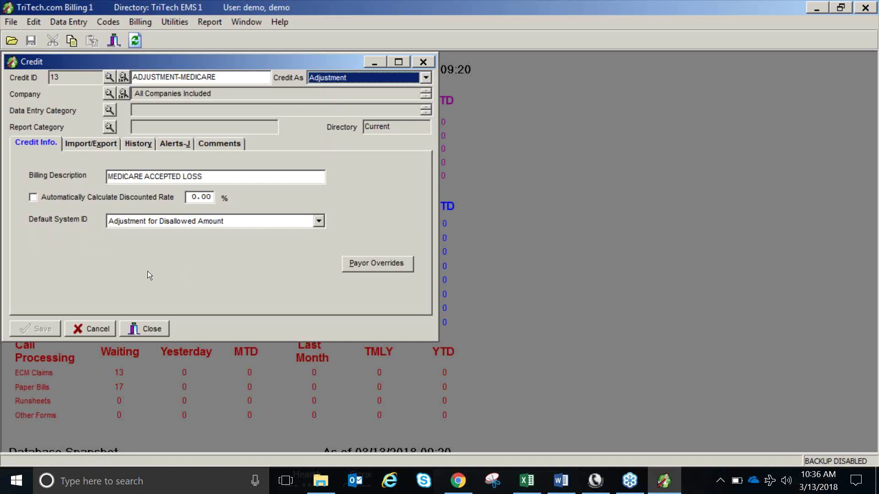
pyautogui.click(94, 327)
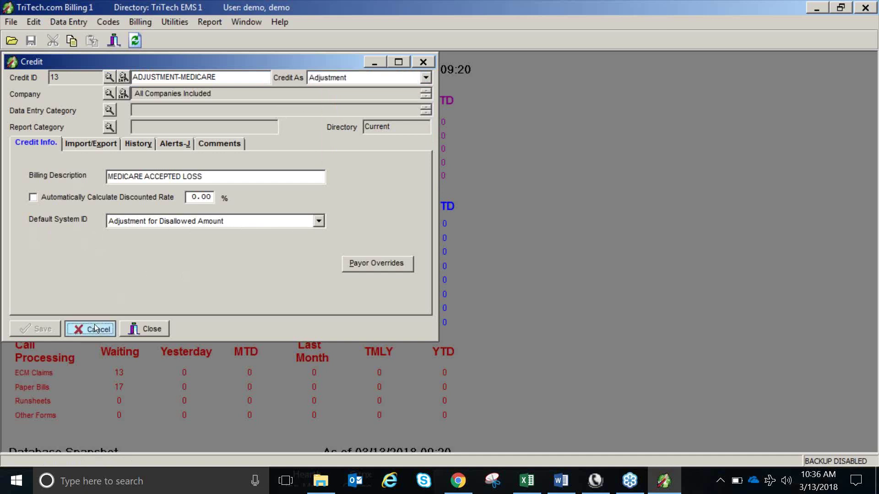
# - Search the credit code descriptions for "wri", view the WRITE OFF-SMALL BALANCE code, and clear the record without changes
pyautogui.click(110, 77)
pyautogui.write('wri')
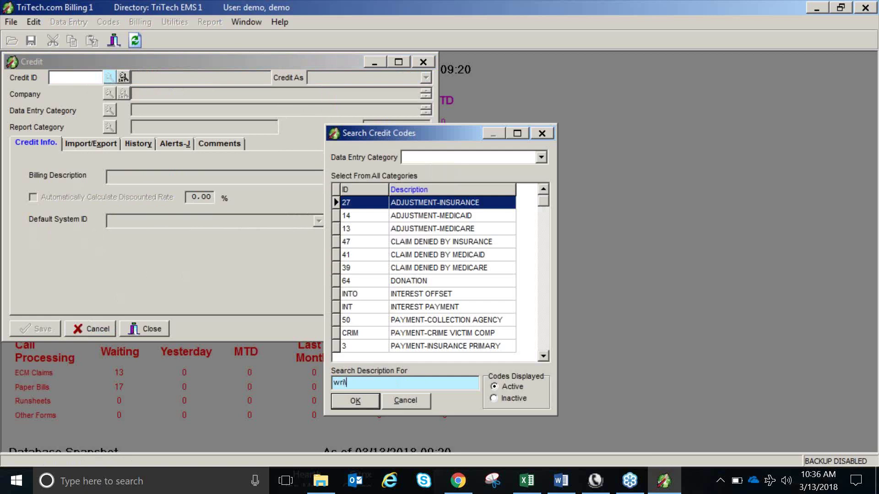
pyautogui.press('Return')
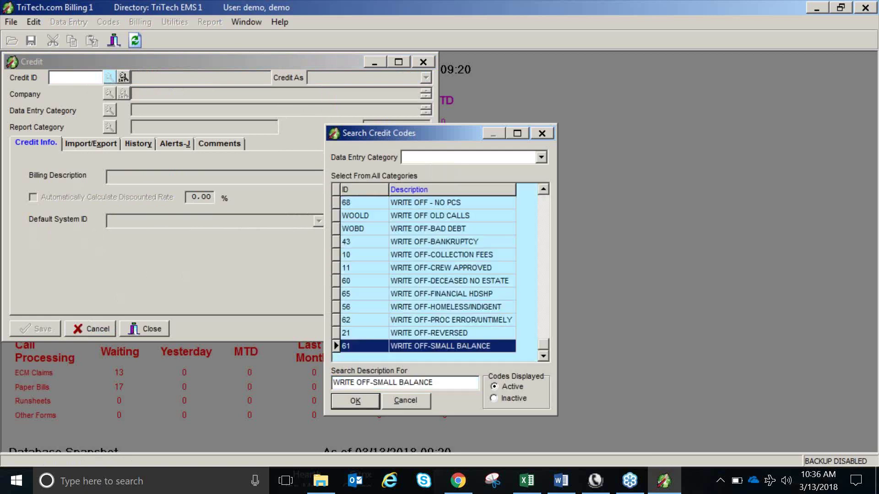
pyautogui.doubleClick(380, 346)
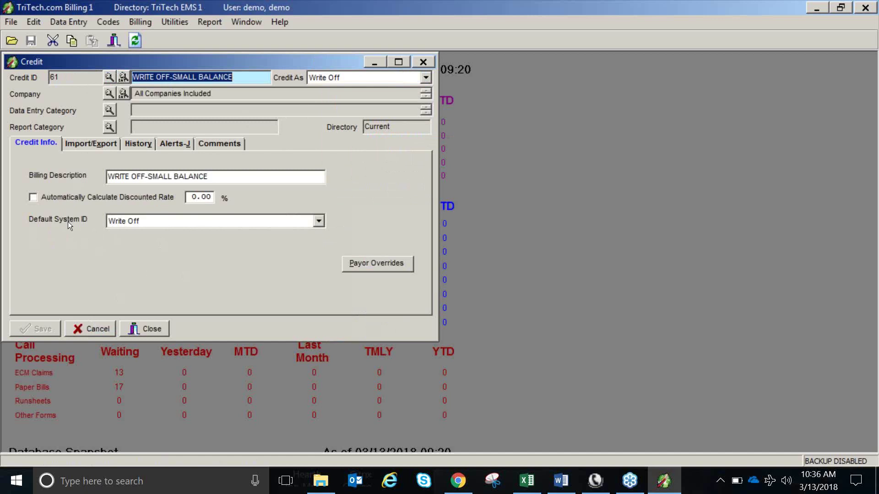
pyautogui.click(85, 327)
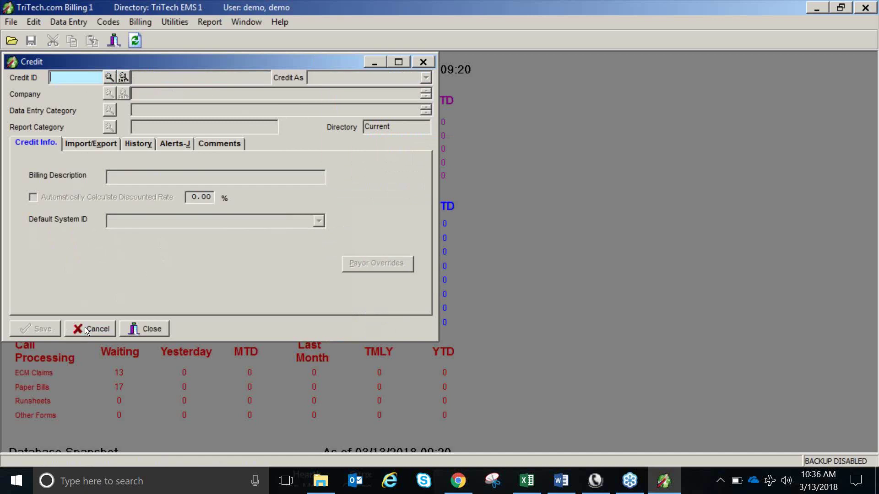
# - Set the CLAIM DENIED BY INSURANCE credit code to Credit As Denial with default system ID Private Insurance Payment, and save it
pyautogui.click(109, 79)
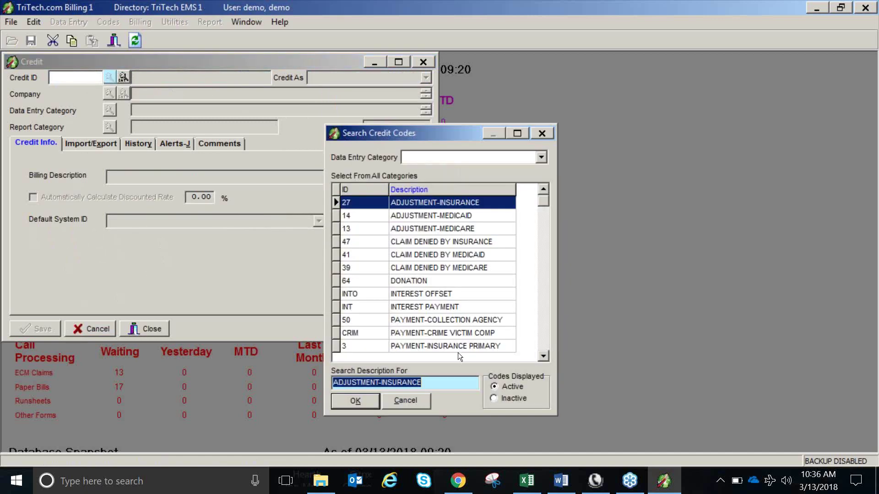
pyautogui.doubleClick(498, 245)
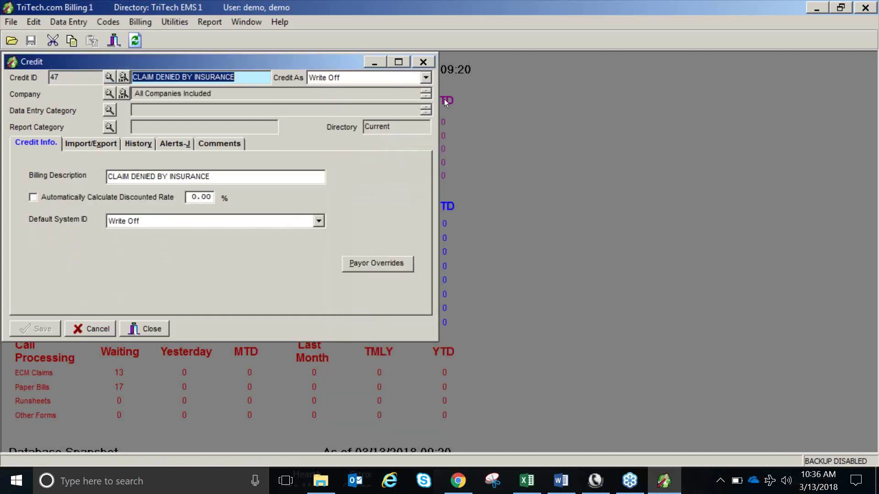
pyautogui.click(425, 79)
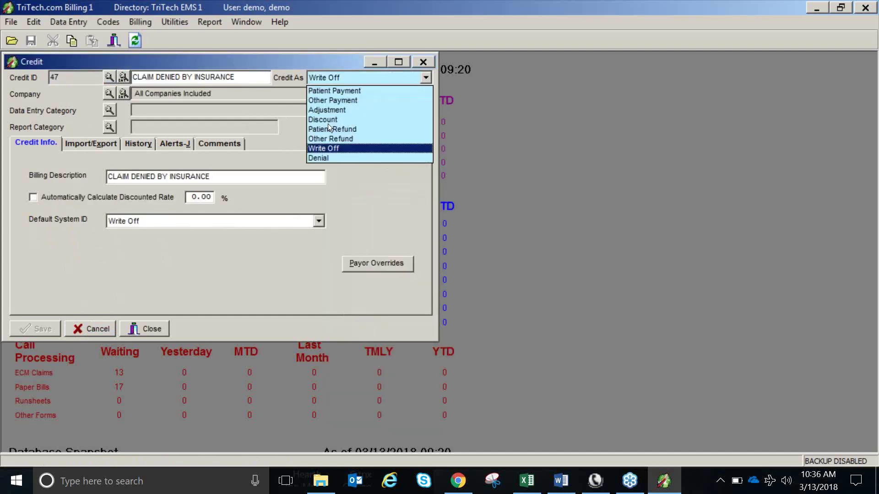
pyautogui.click(352, 158)
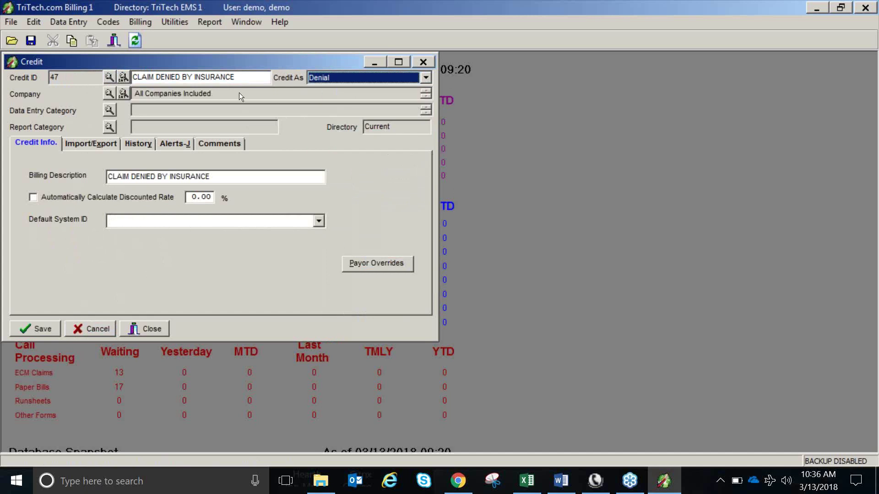
pyautogui.click(319, 221)
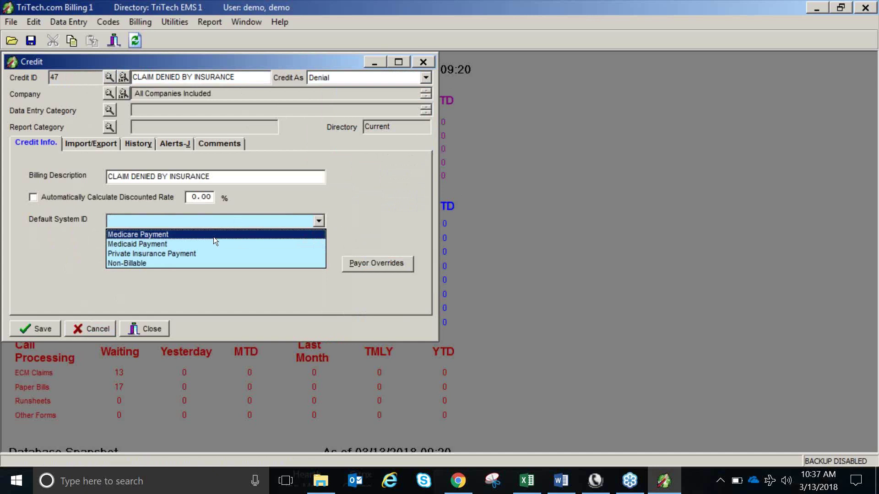
pyautogui.click(207, 253)
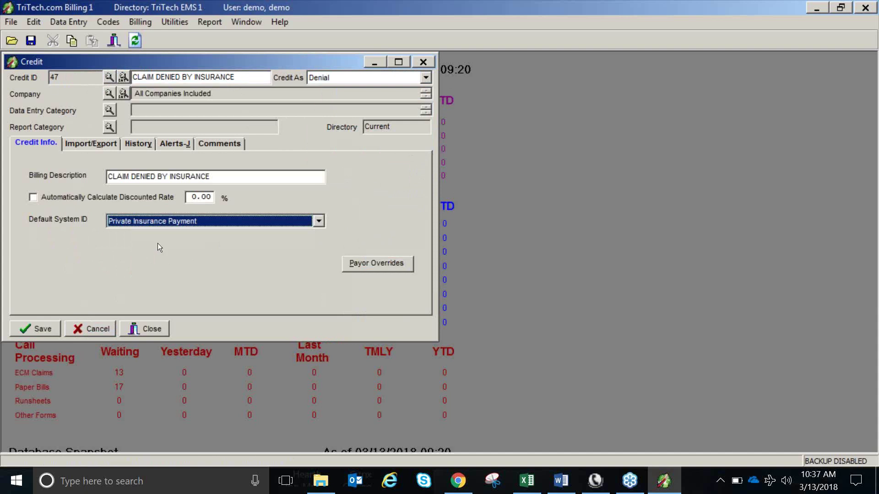
pyautogui.click(40, 327)
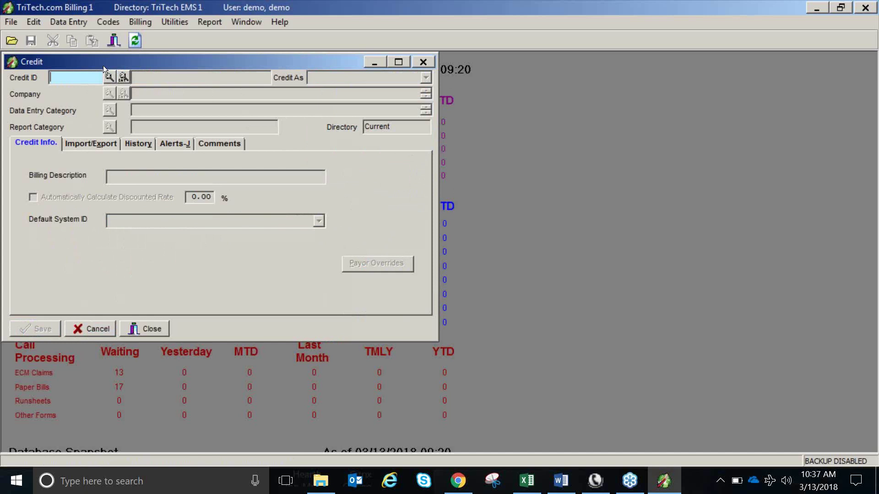
# - Open the Denial codes form, view the list of active denial codes, and dismiss the search
pyautogui.click(108, 21)
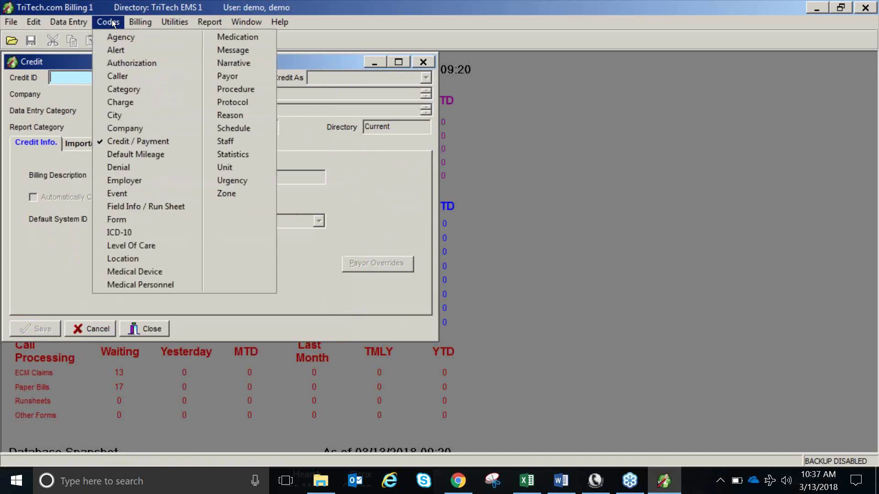
pyautogui.click(119, 165)
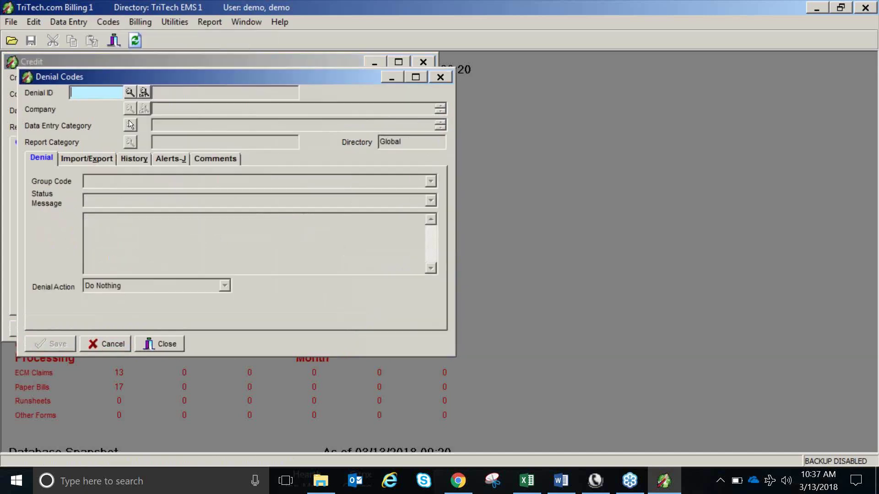
pyautogui.click(130, 94)
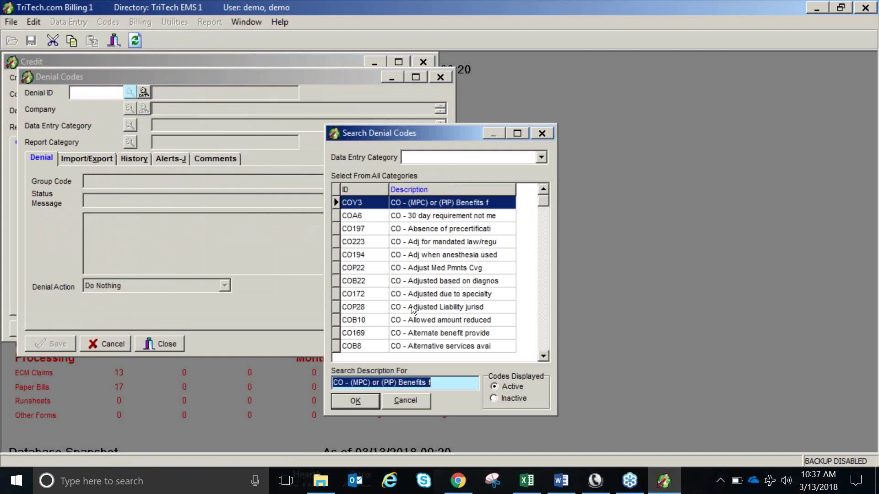
pyautogui.click(403, 401)
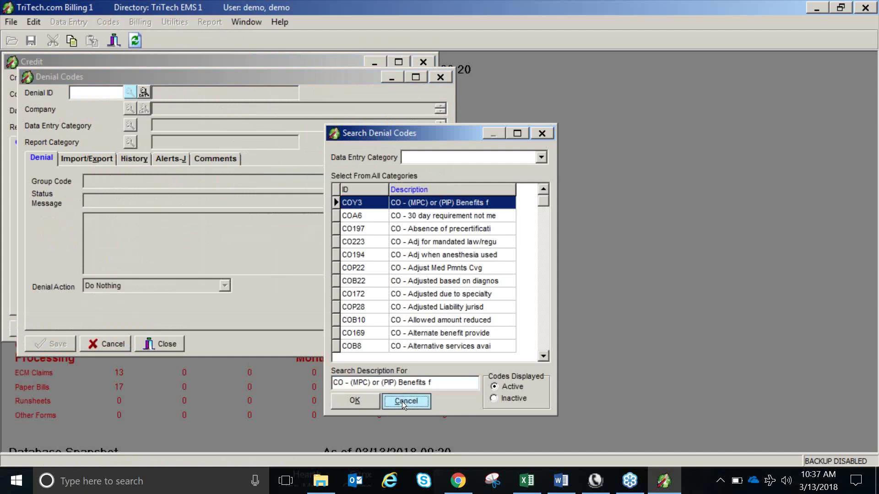
# - Close the Denial Codes form and bring up the PAYMENT-MEDICAID code in the Credit form
pyautogui.click(161, 343)
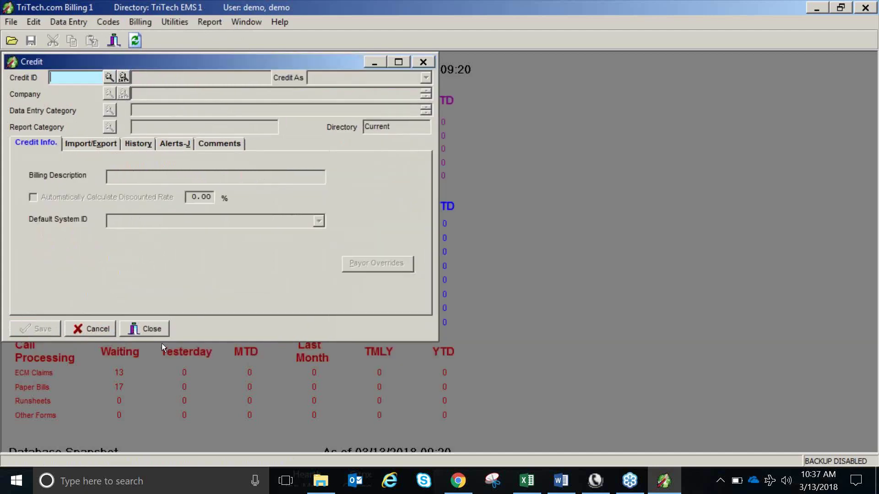
pyautogui.click(110, 77)
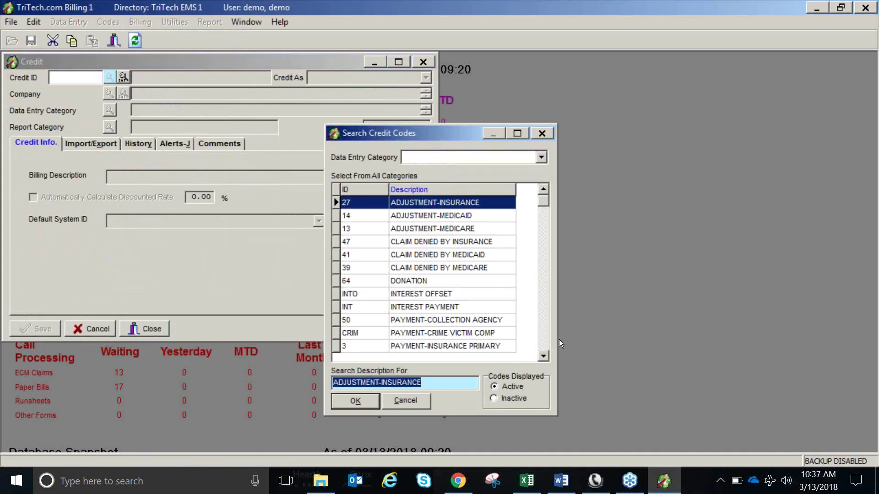
pyautogui.click(541, 361)
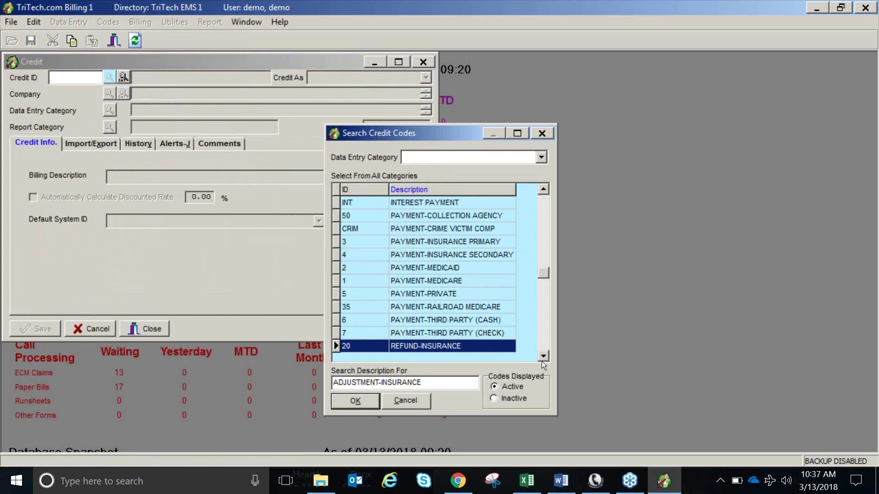
pyautogui.doubleClick(478, 270)
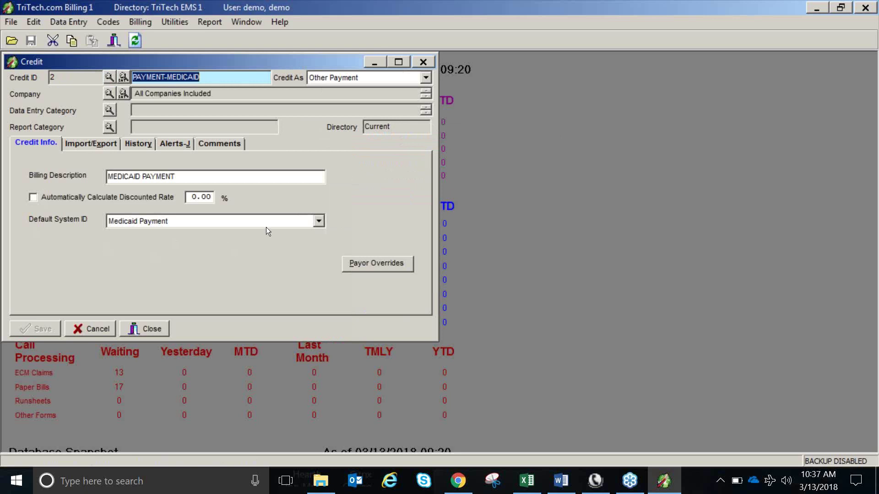
# - Review the Default System ID and Credit As options for PAYMENT-MEDICAID, and clear the record without changes
pyautogui.click(318, 221)
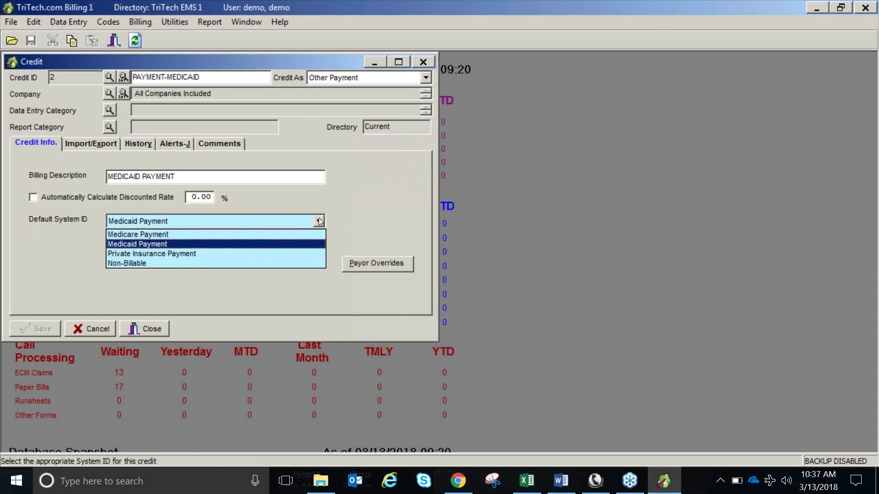
pyautogui.click(319, 221)
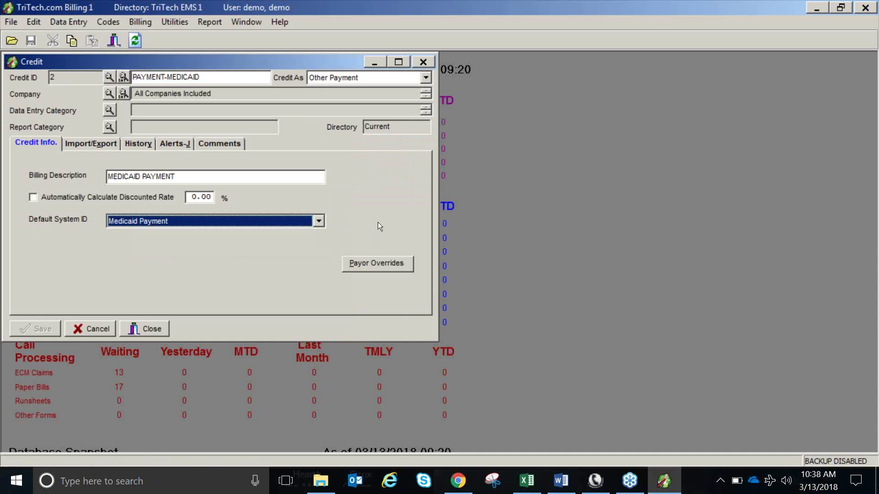
pyautogui.click(384, 78)
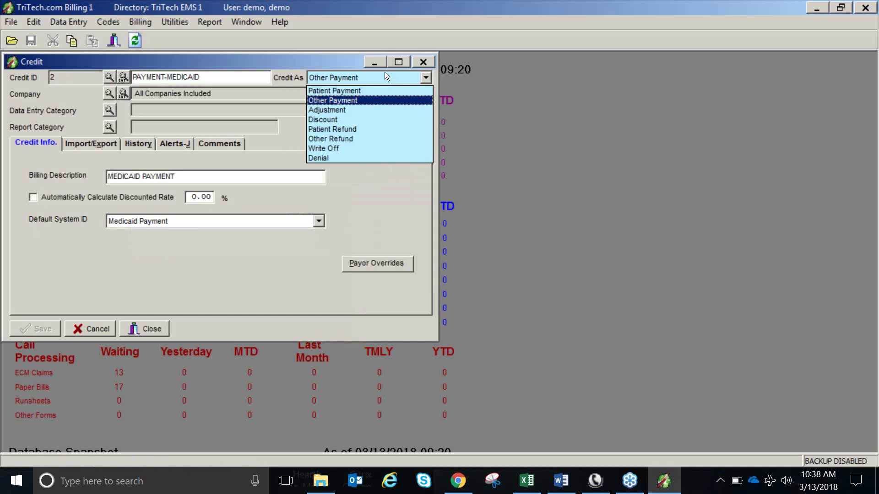
pyautogui.click(386, 73)
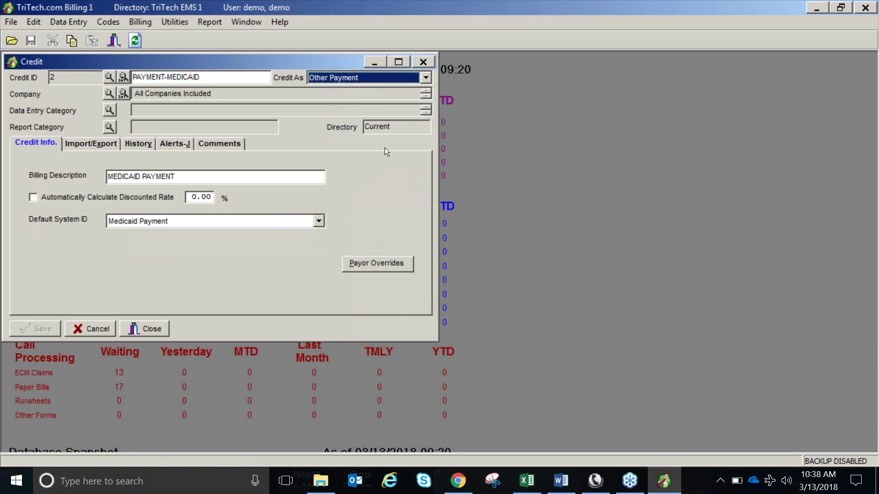
pyautogui.click(101, 328)
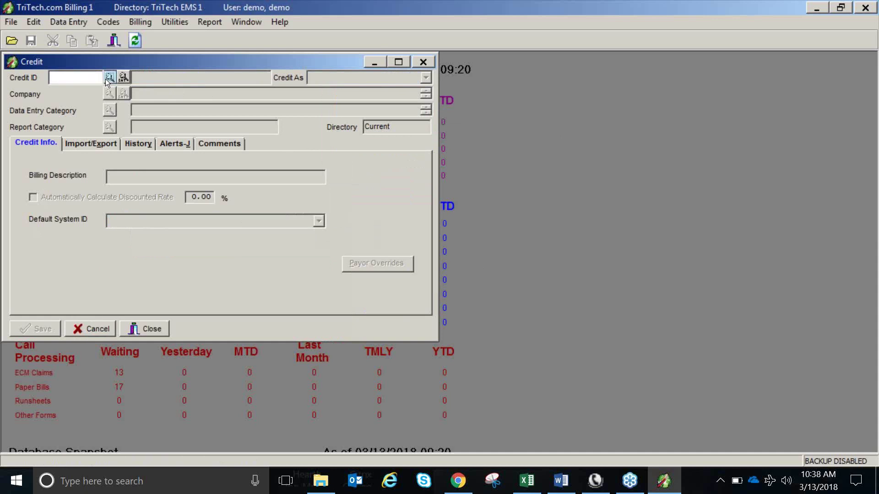
# - Look up the REFUND-MEDICARE credit code by searching descriptions for "ref", and close the Credit form without changes
pyautogui.click(109, 78)
pyautogui.write('ref')
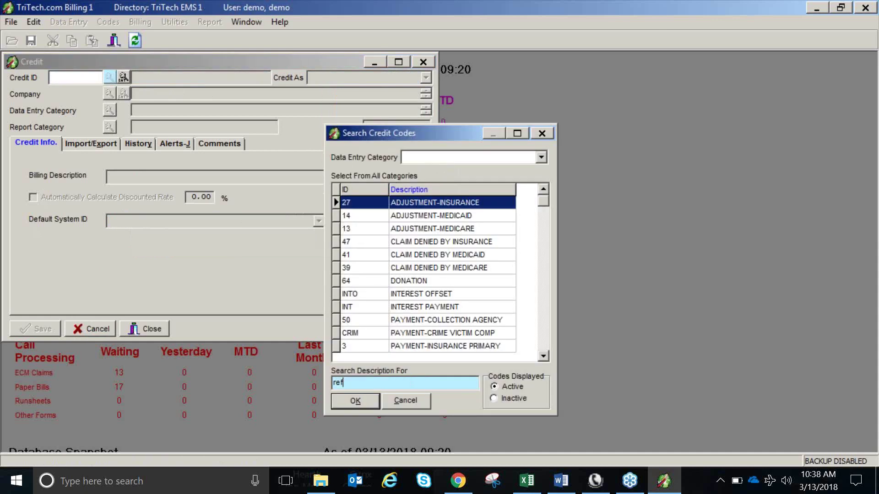
pyautogui.press('Tab')
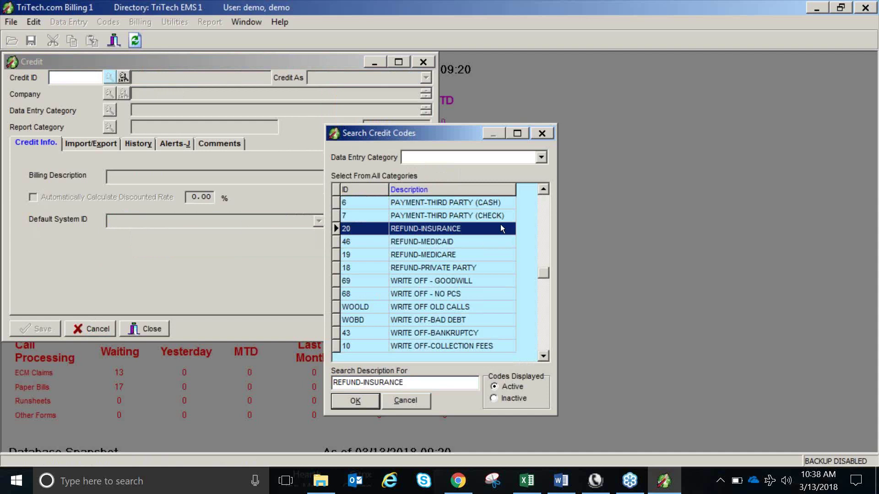
pyautogui.doubleClick(473, 254)
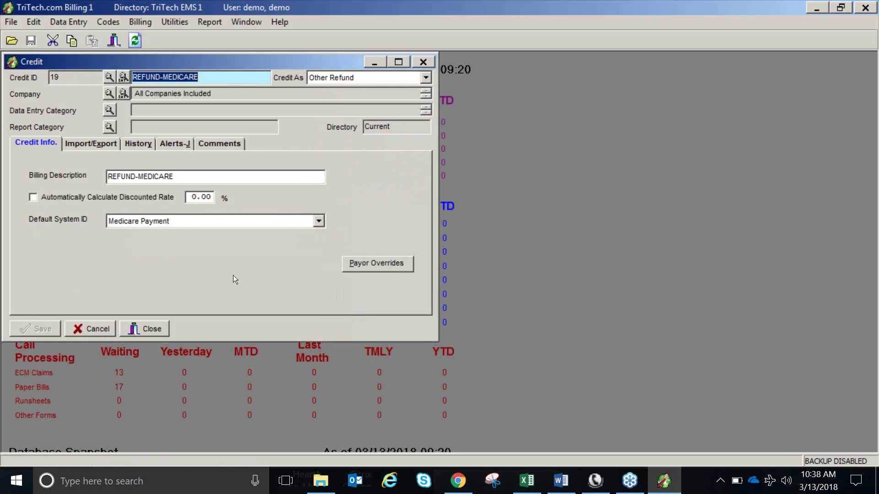
pyautogui.click(89, 329)
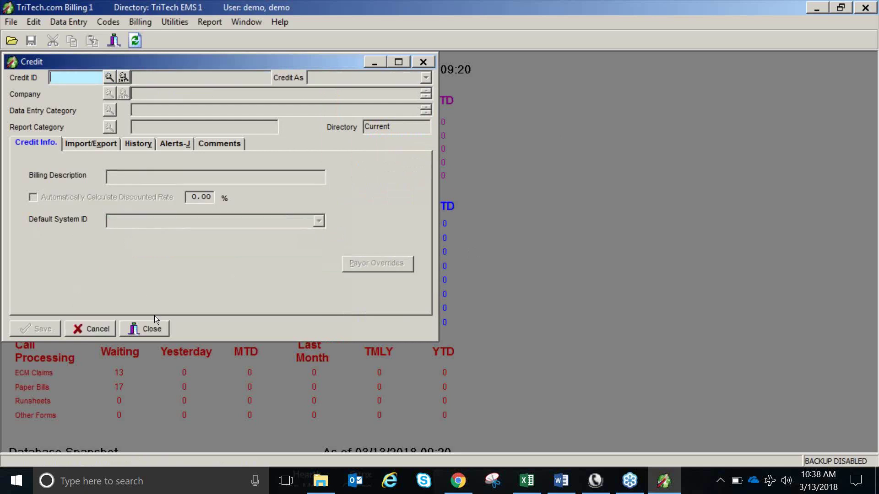
pyautogui.click(153, 328)
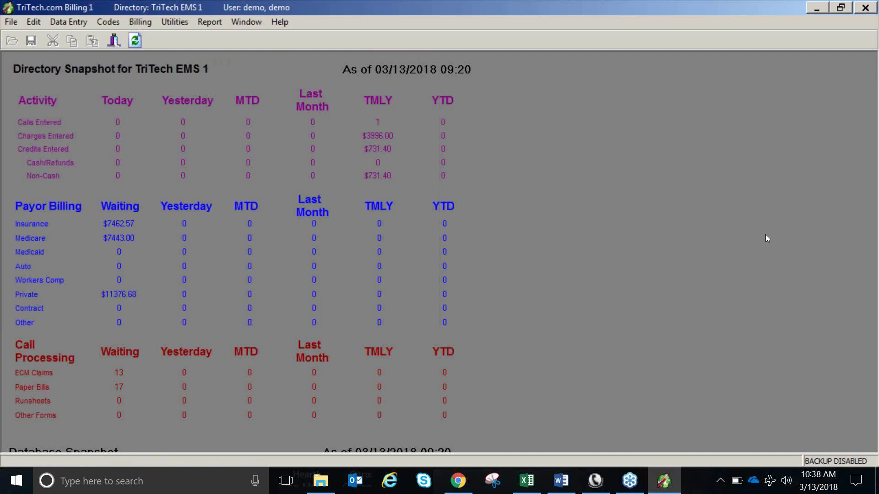
pyautogui.click(863, 11)
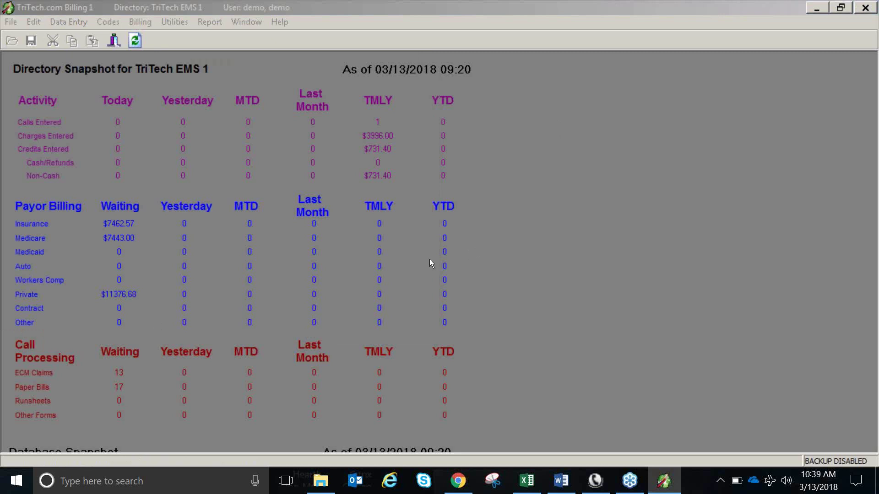
pyautogui.click(675, 26)
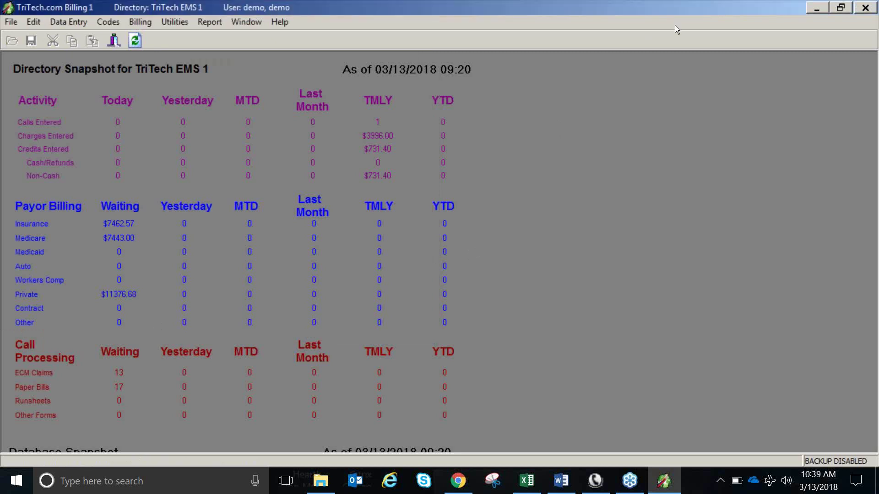